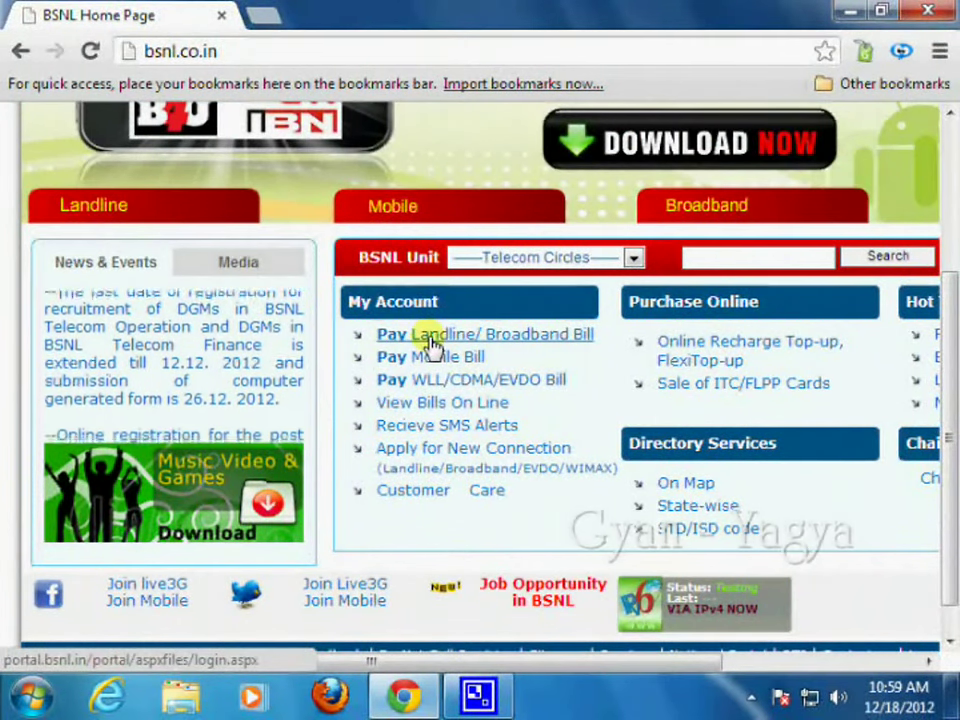
- Open the landline/broadband bill payment page and view its bookmark details
left_click(432, 340)
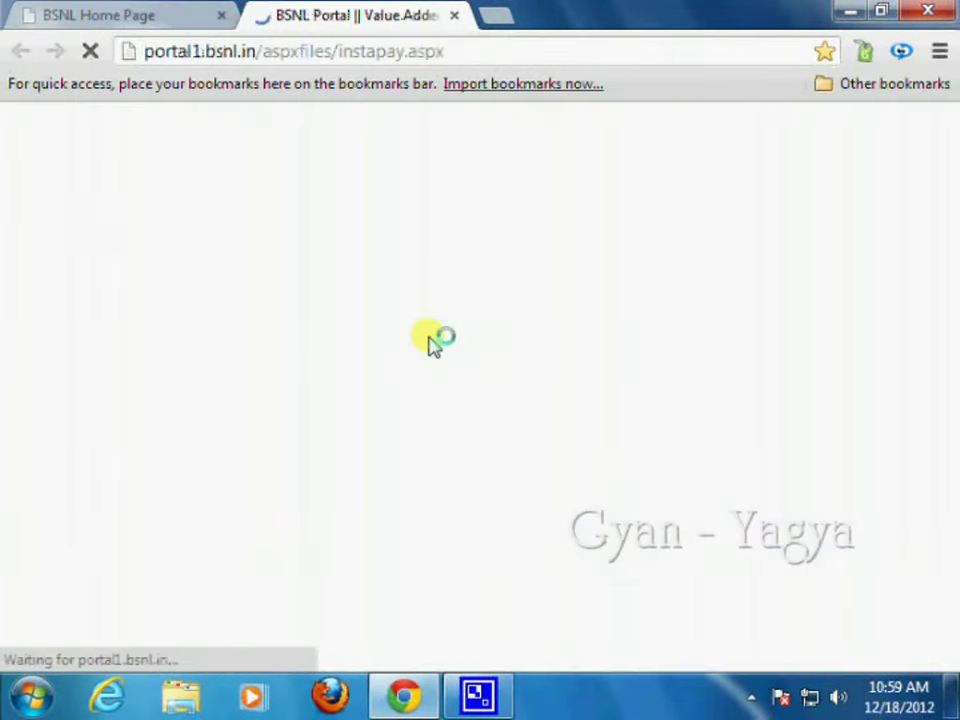
scroll(432, 343, "down", 3)
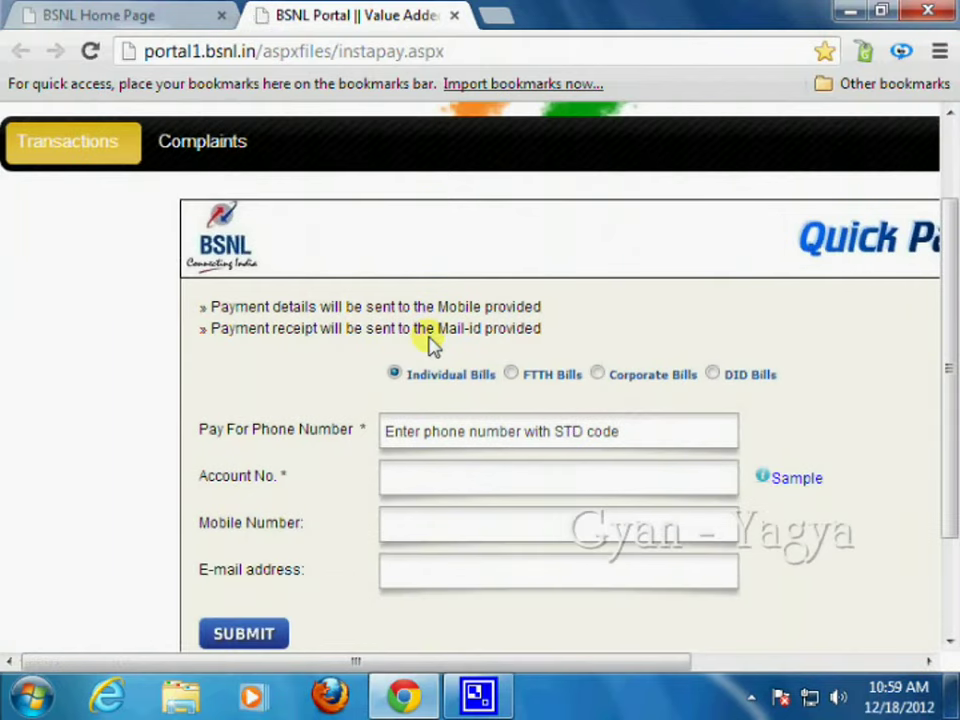
scroll(432, 343, "right", 2)
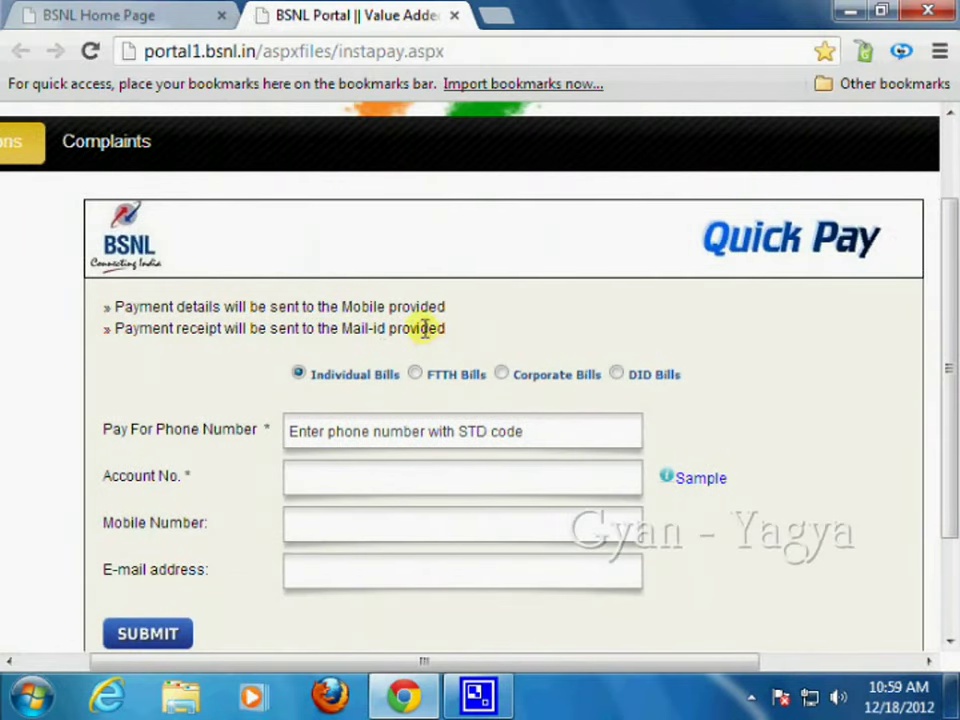
left_click(824, 53)
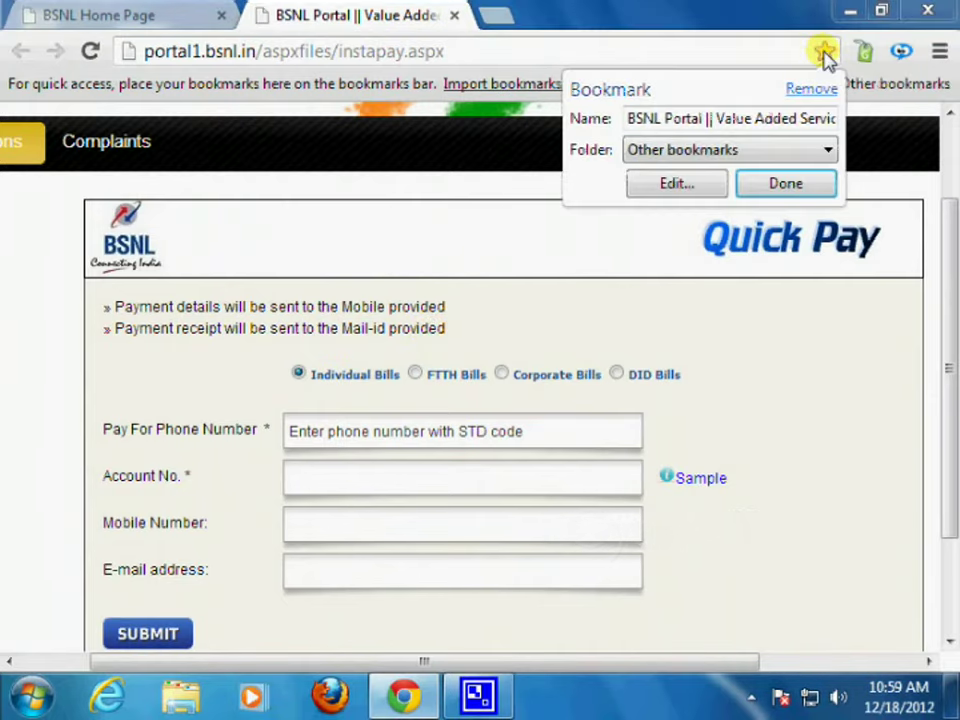
left_click(860, 190)
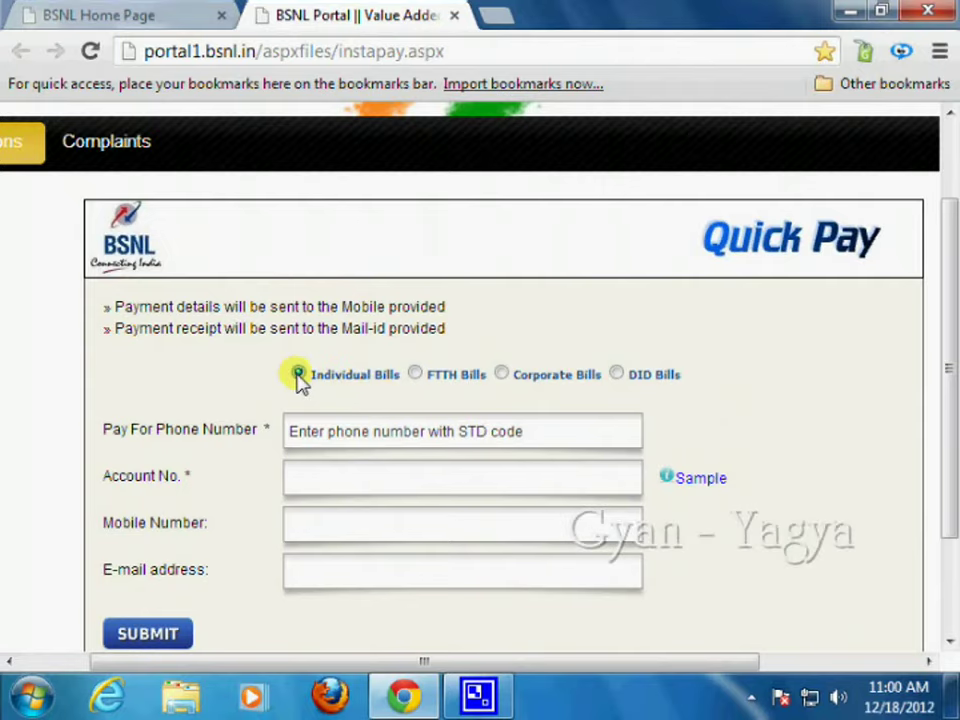
- View the sample bill for the location of the account number, and close it
scroll(300, 382, "down", 1)
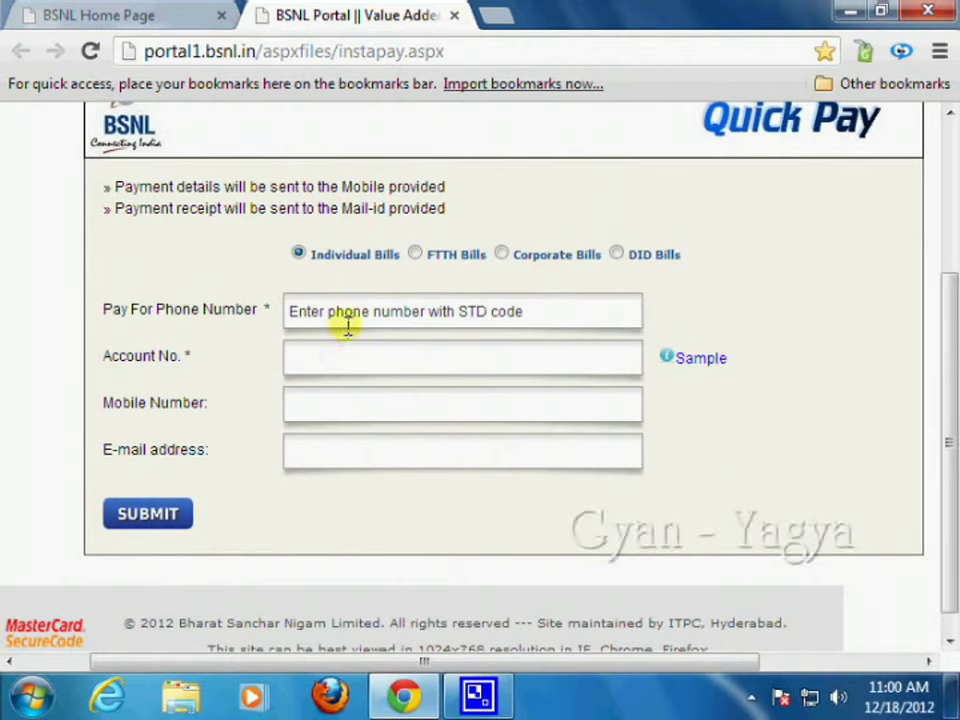
mouse_move(360, 310)
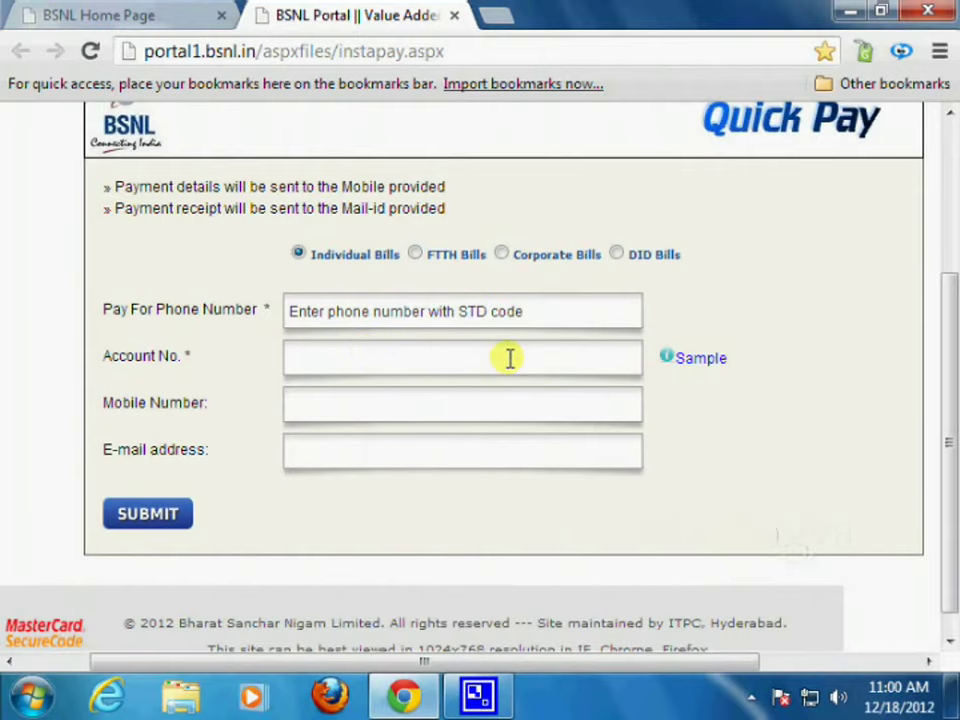
left_click(691, 365)
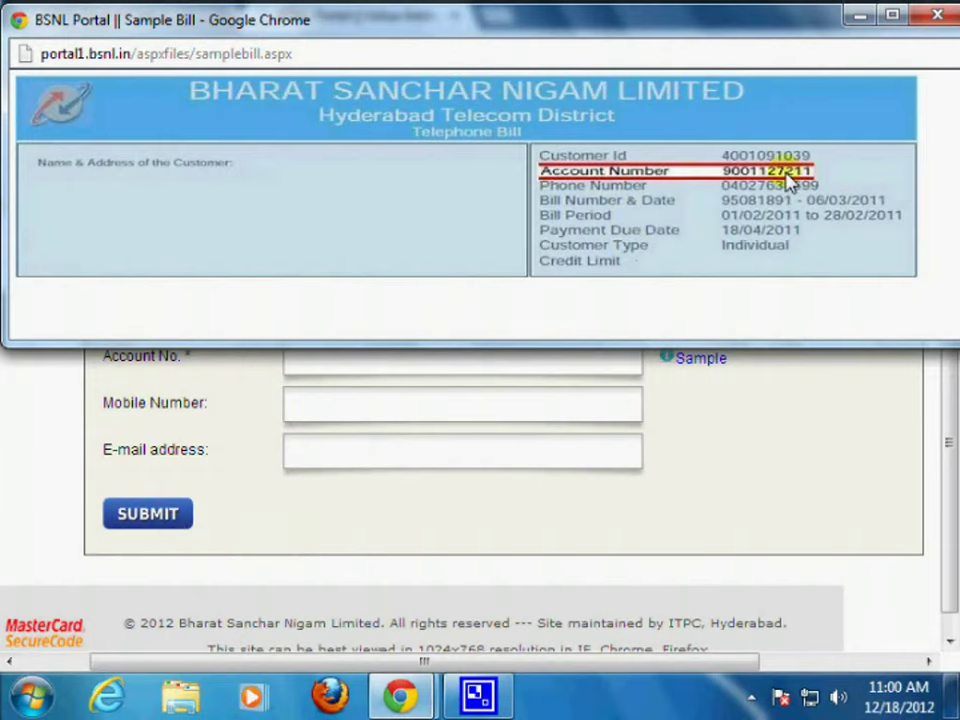
left_click(933, 16)
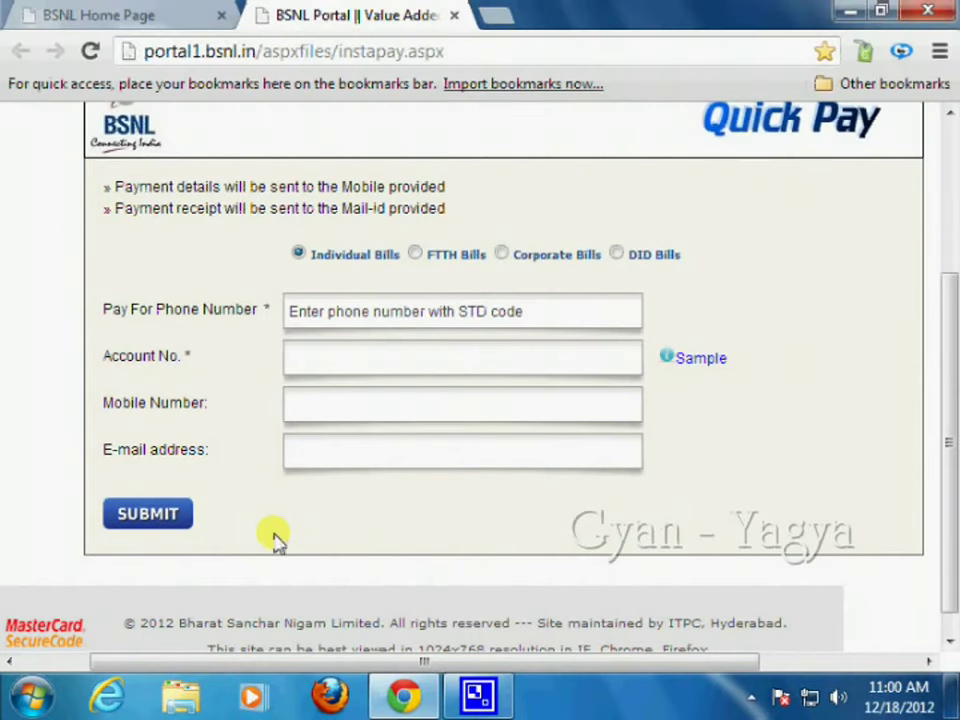
- Fill in the Individual Bills form with the phone number, account number, mobile number and e-mail address, and submit it
left_click(300, 405)
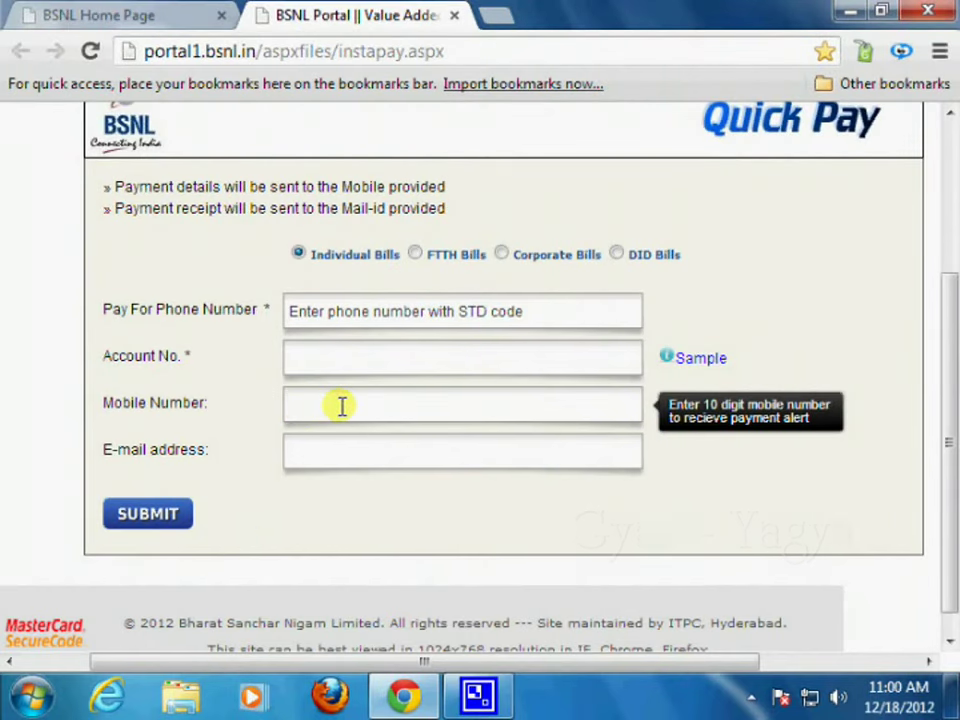
left_click(300, 457)
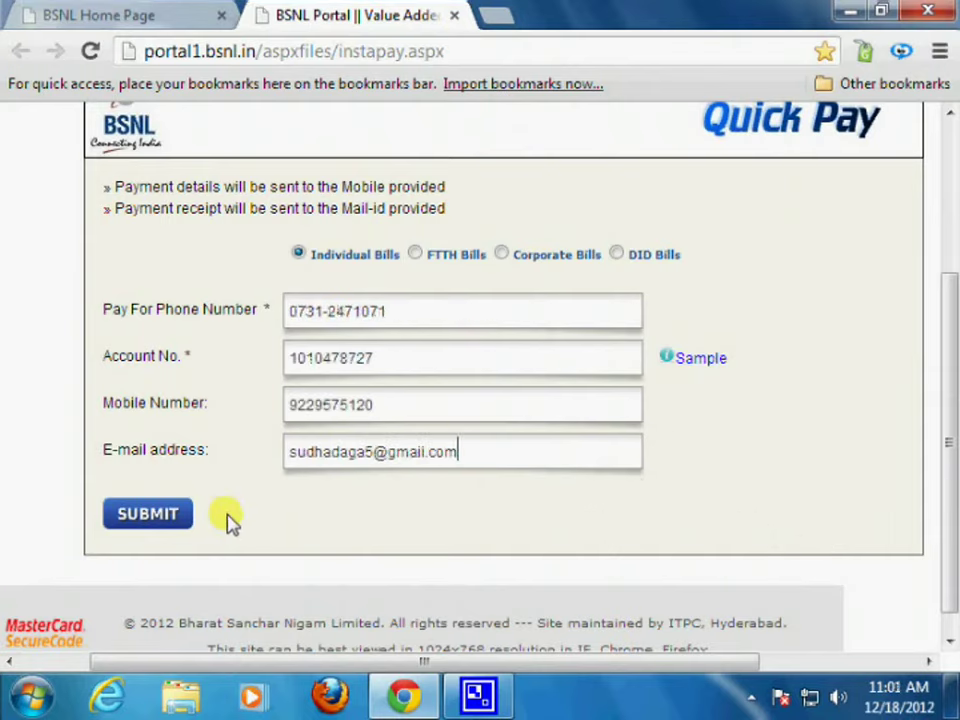
left_click(169, 521)
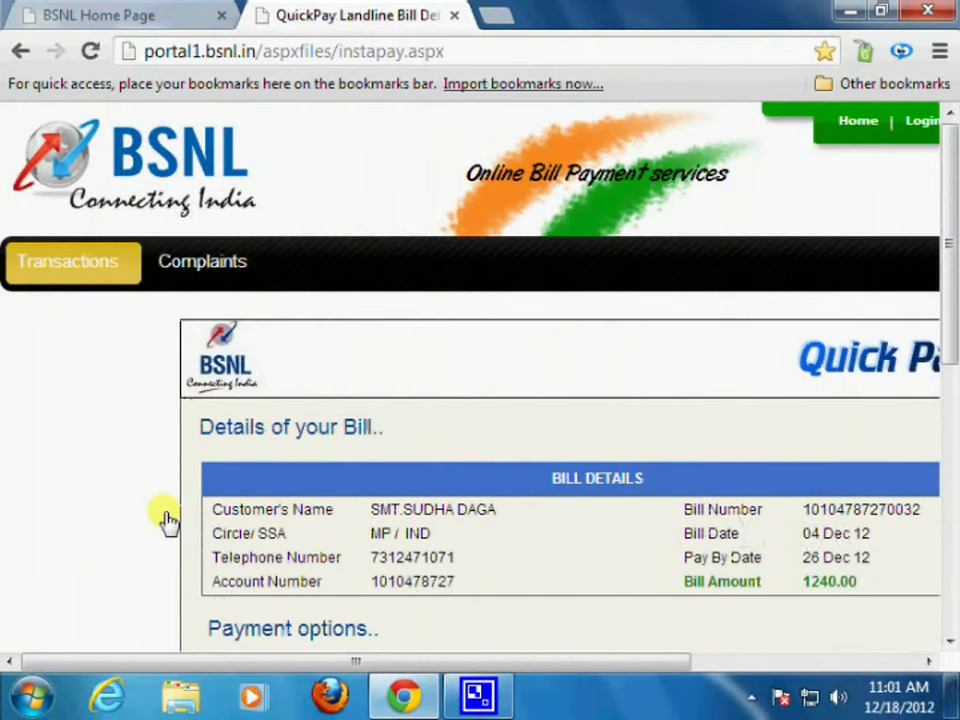
- Choose the All Credit cards / Debit cards / Internet banking / Cash cards payment option and confirm proceeding to the payment gateway
scroll(169, 521, "down", 3)
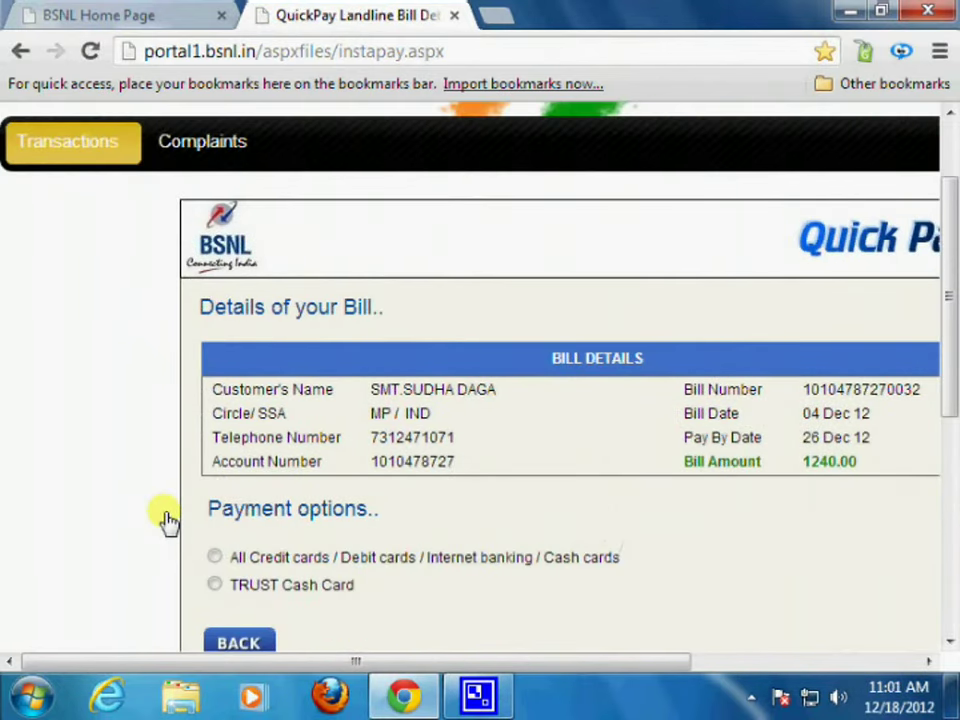
scroll(167, 521, "right", 1)
scroll(340, 305, "down", 2)
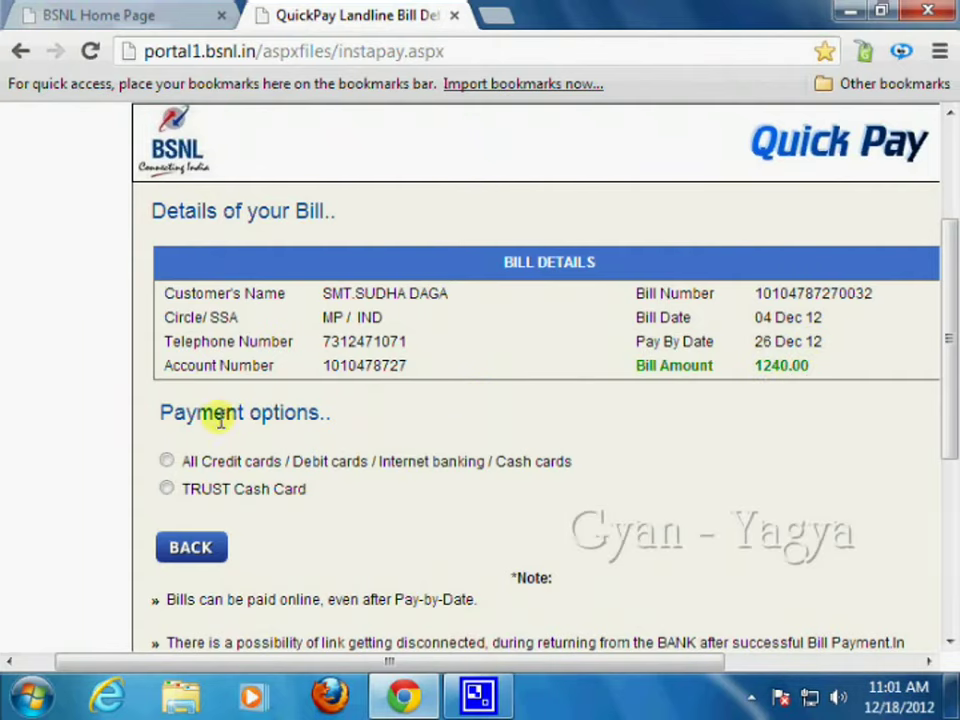
scroll(166, 448, "down", 3)
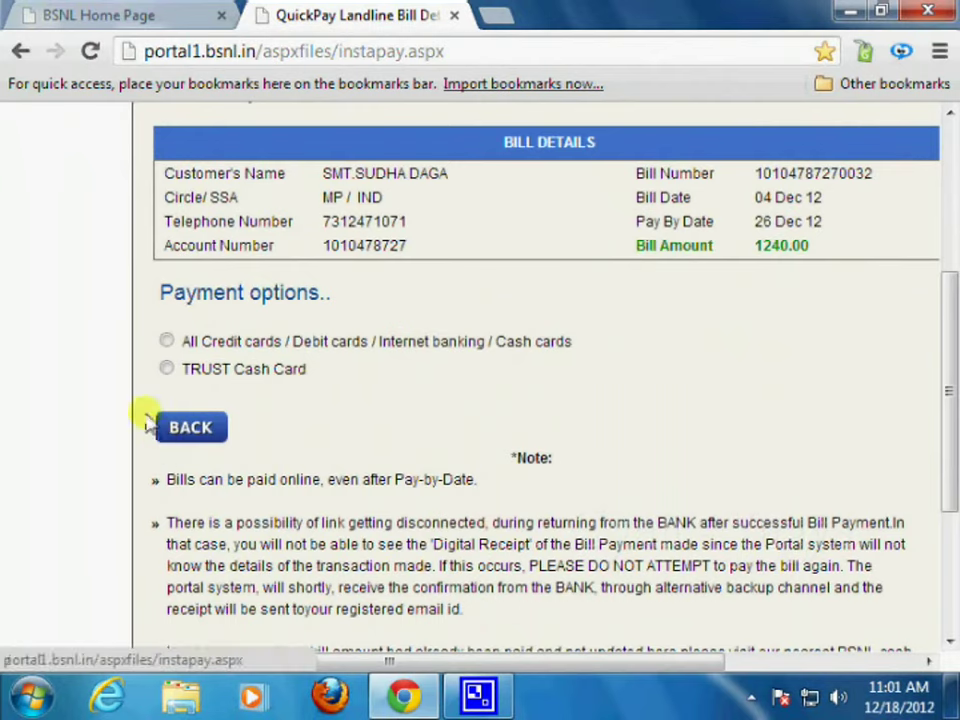
left_click(166, 342)
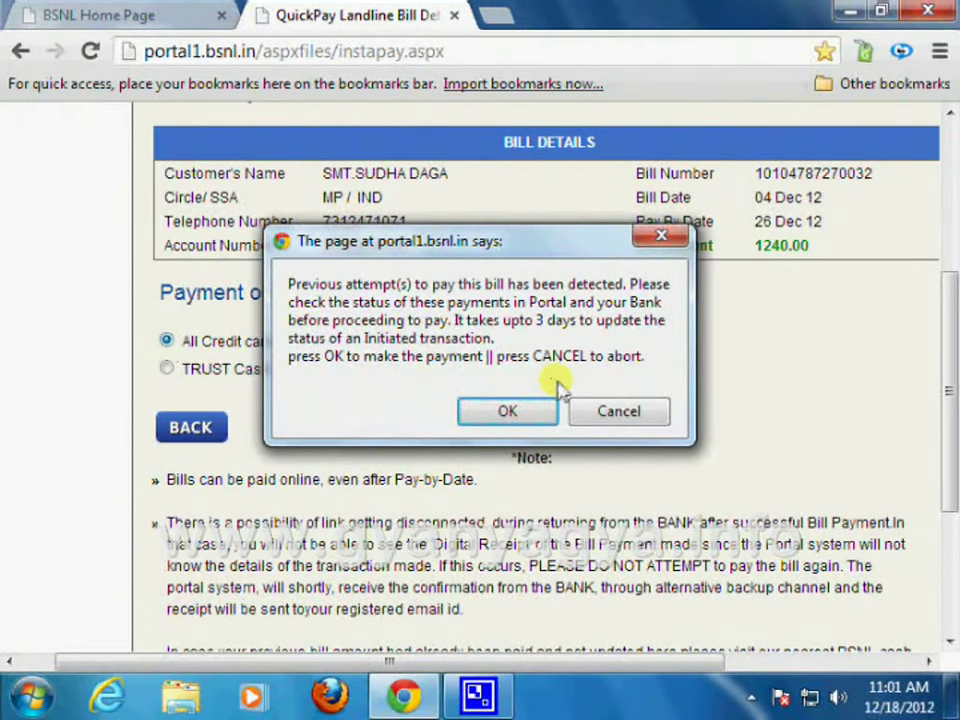
left_click(530, 415)
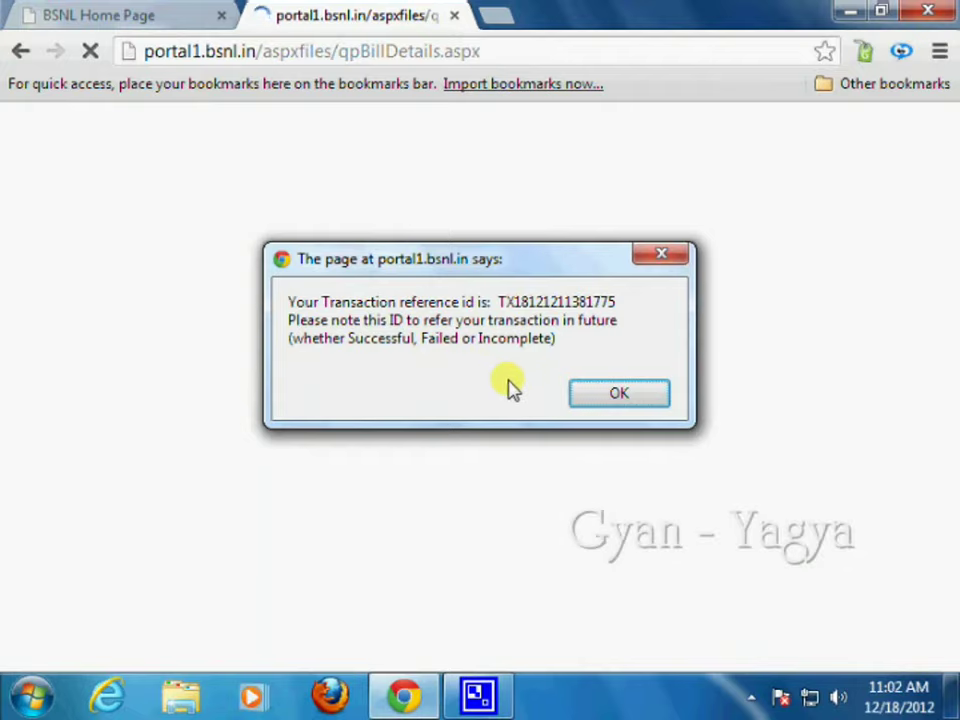
left_click(580, 400)
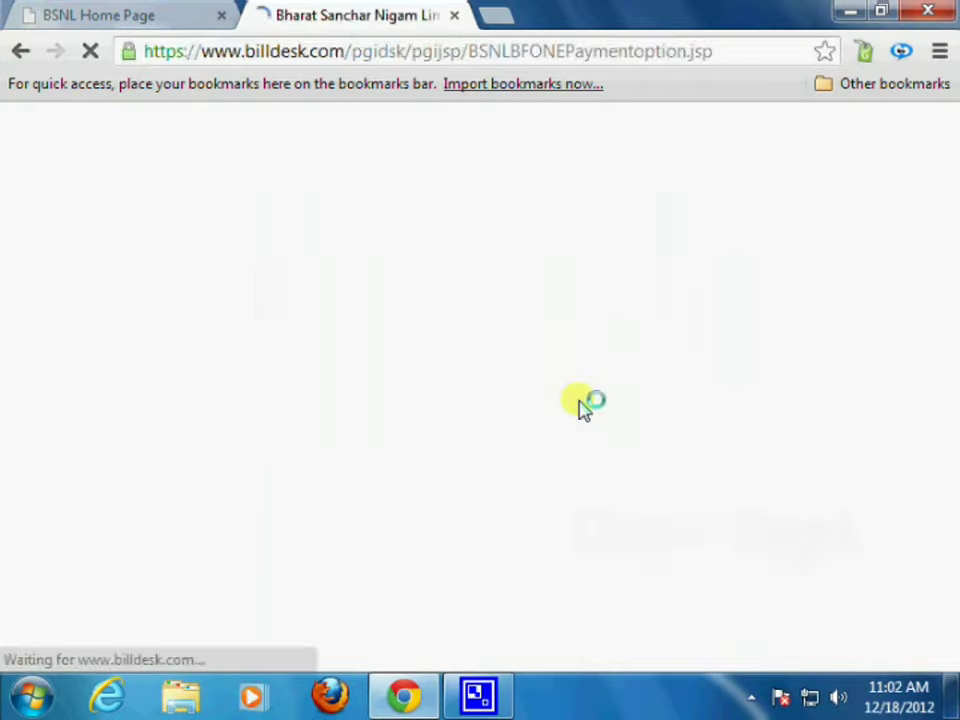
- Set the payment mode to Debit Cards, choose SBI Debit Card among the VISA cards, and submit
scroll(578, 405, "down", 2)
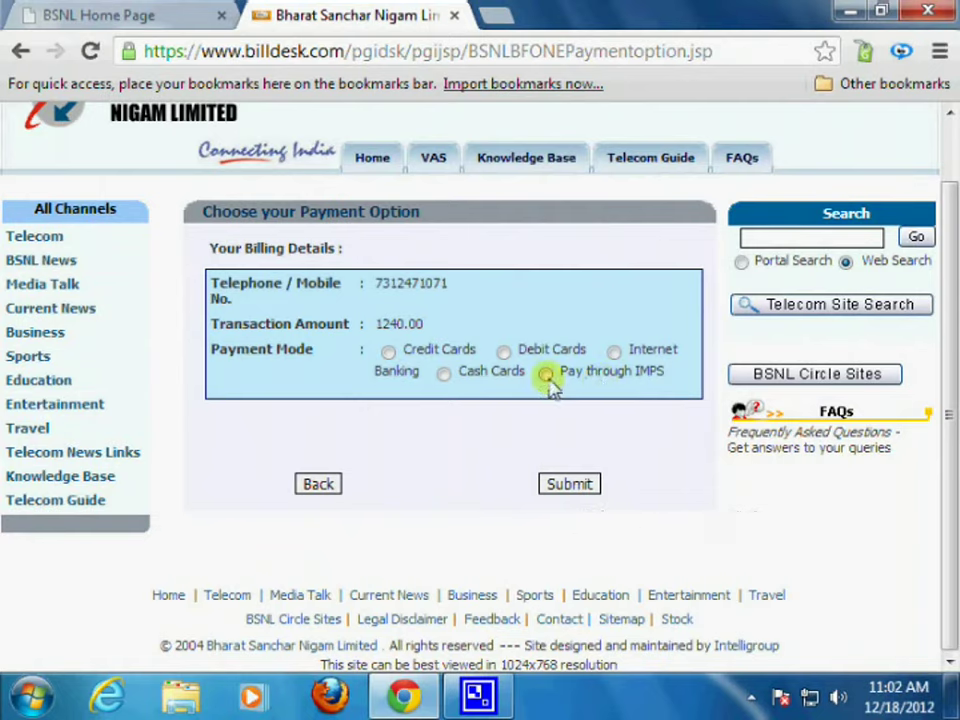
left_click(503, 353)
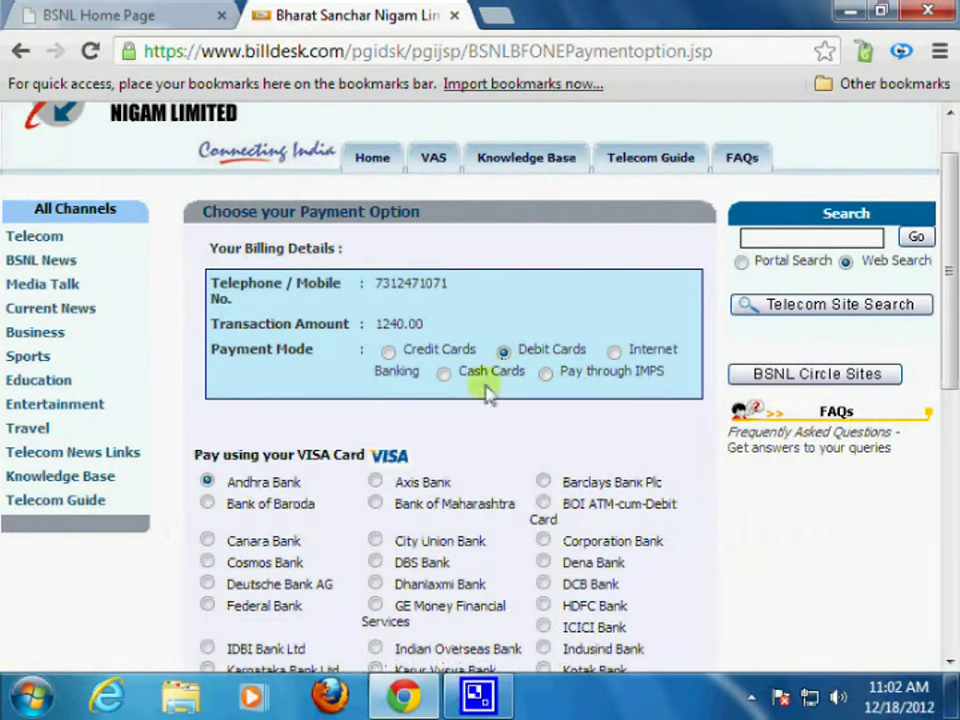
scroll(472, 428, "down", 2)
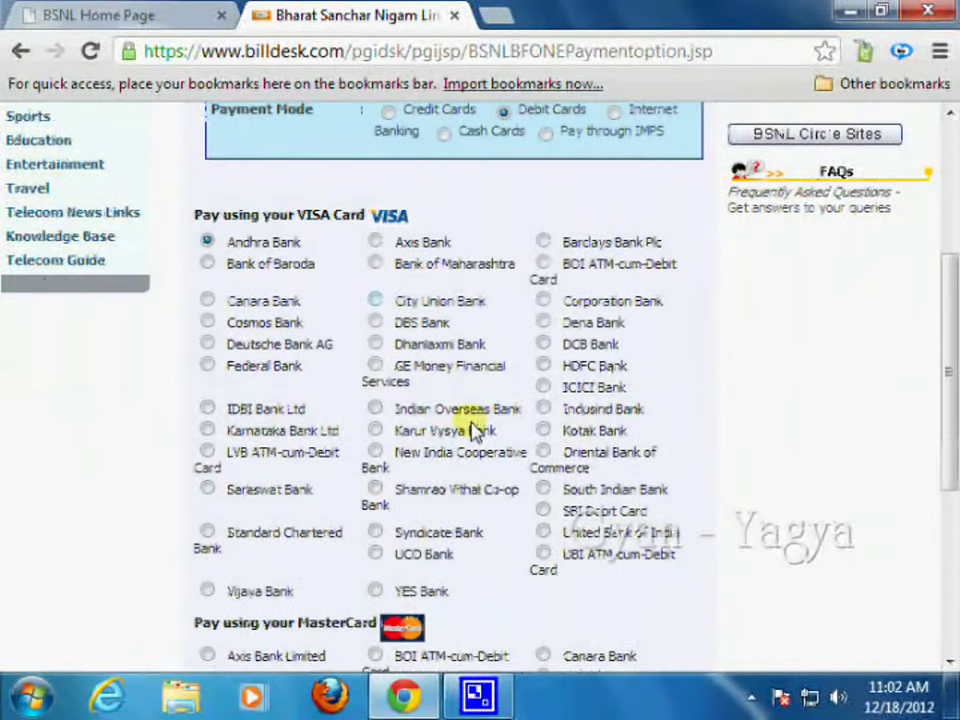
scroll(472, 428, "down", 1)
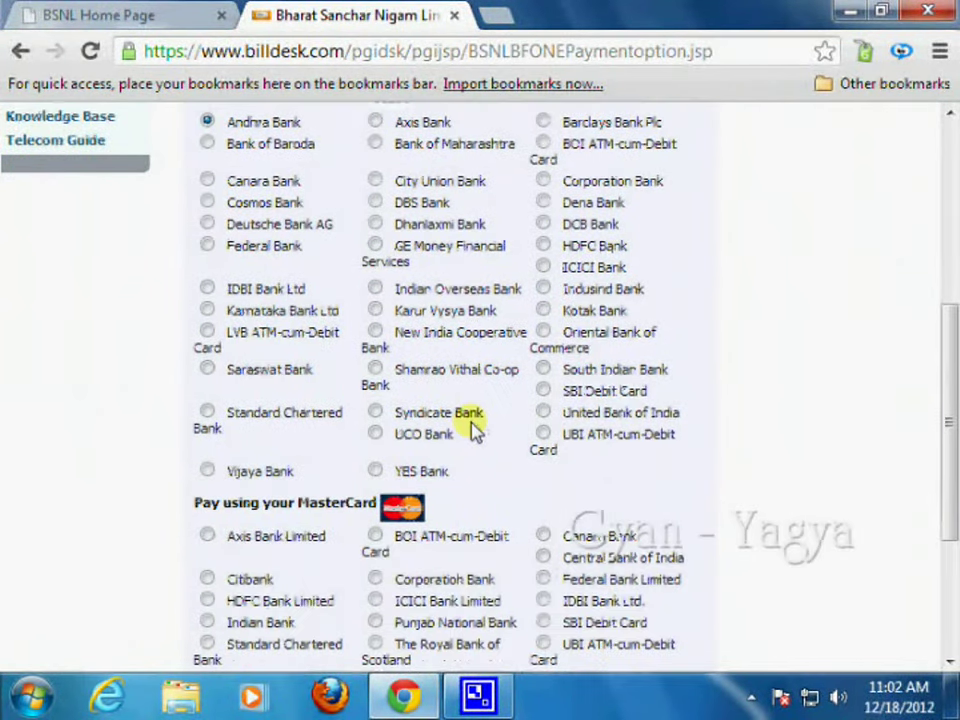
scroll(472, 428, "up", 1)
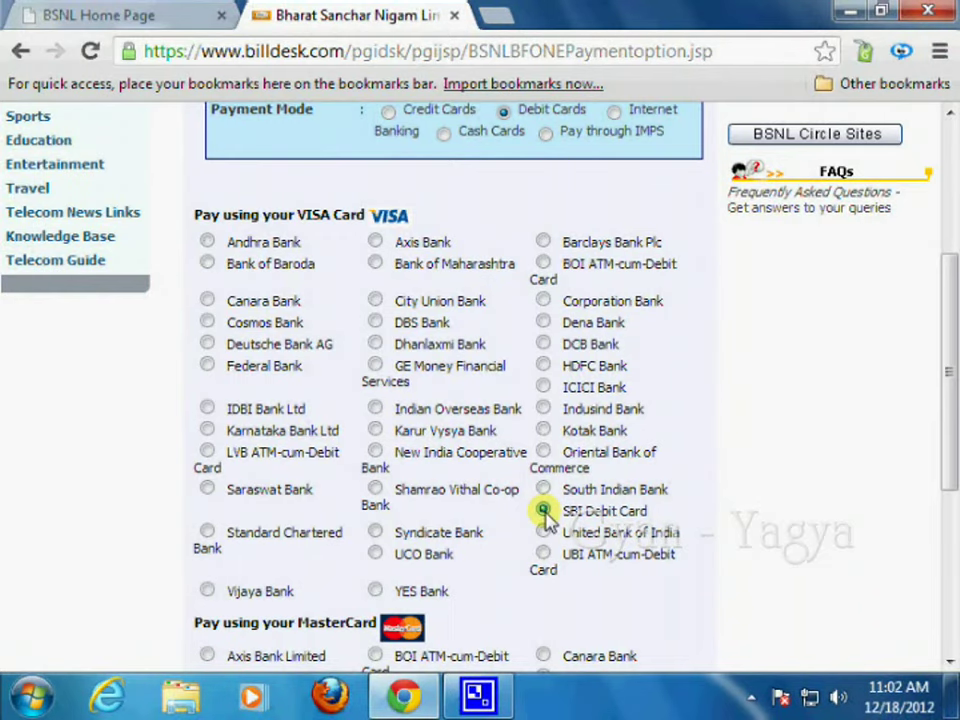
scroll(546, 520, "down", 5)
left_click(565, 536)
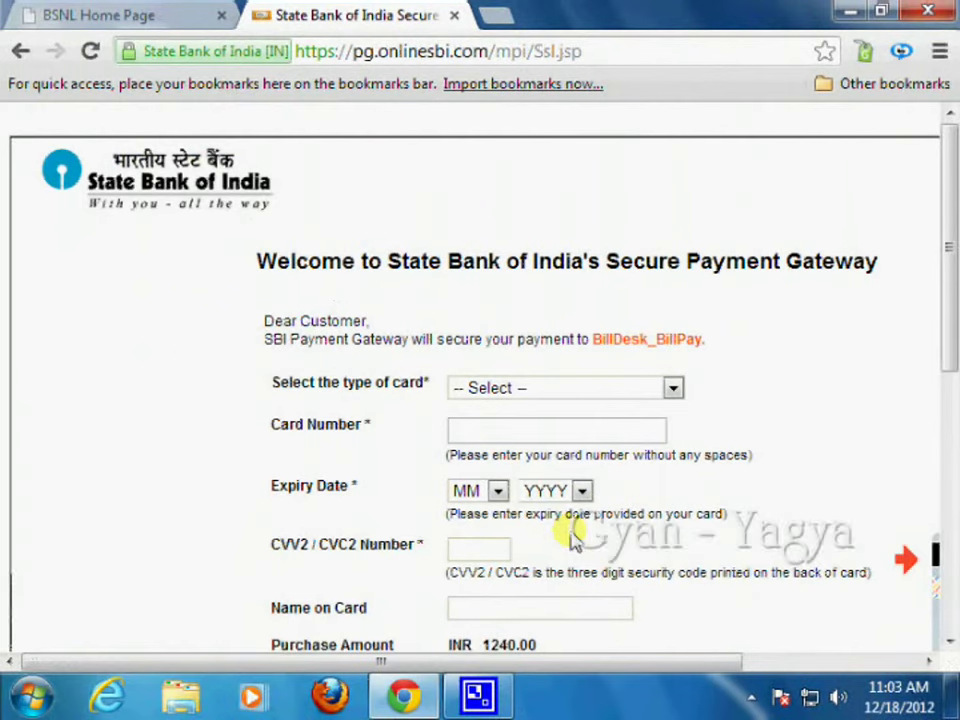
- Set the type of card to SBI Visa on the State Bank of India payment form
scroll(570, 538, "down", 2)
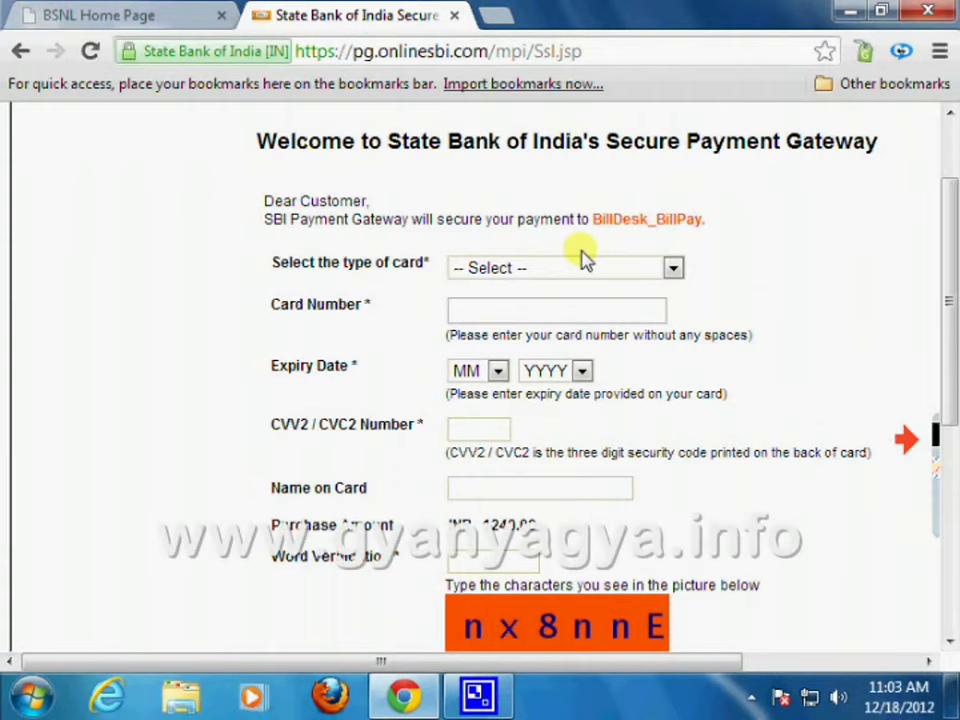
left_click(673, 270)
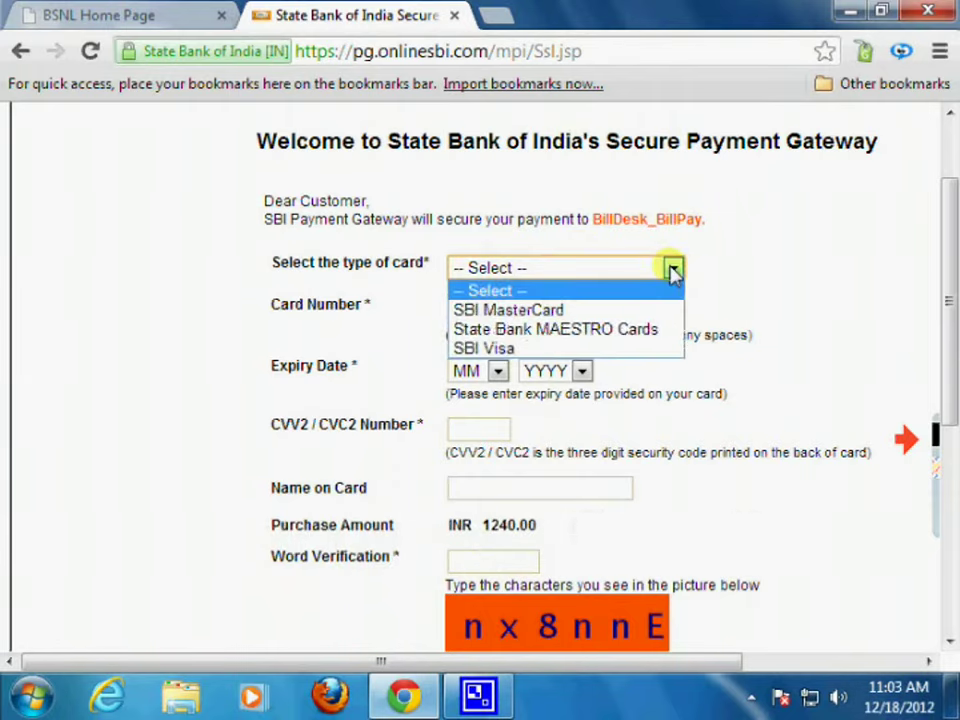
left_click(598, 350)
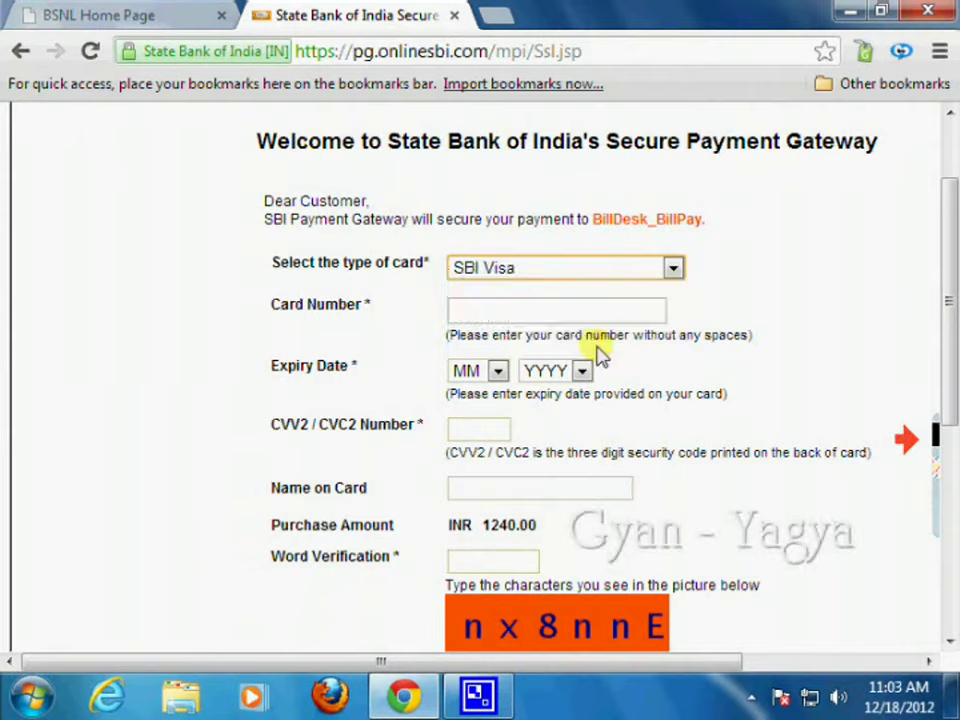
- Look through the expiry month and year choices and set the card's expiry year to 2014
left_click(497, 371)
left_click(497, 371)
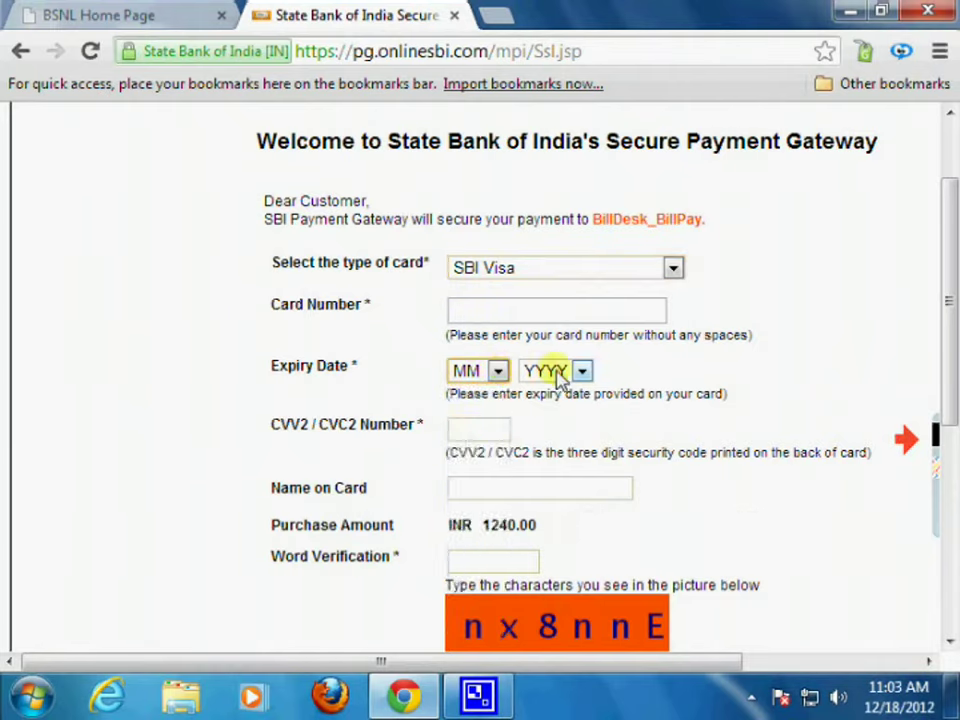
left_click(583, 372)
left_click(580, 370)
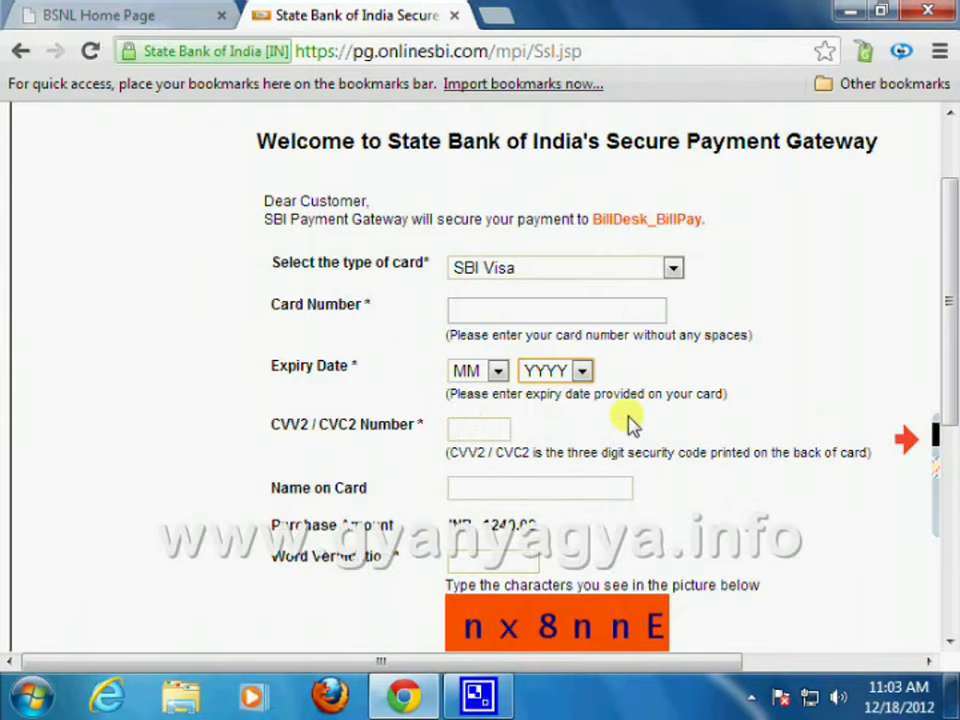
key("Down")
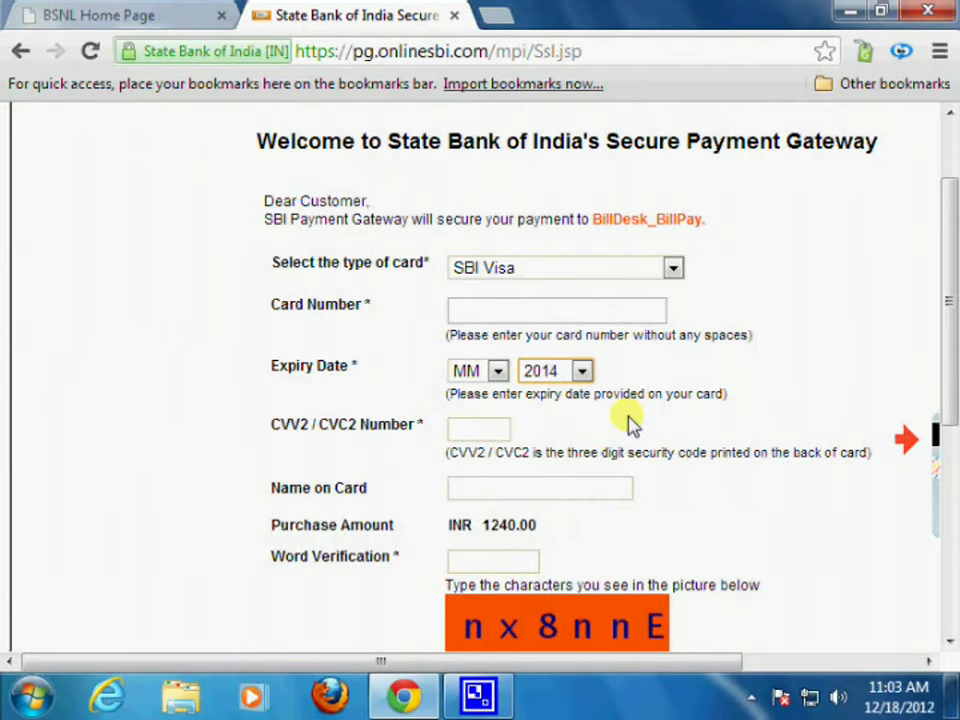
left_click(740, 418)
- Enter the card number, expiry date, CVV2/CVC2 number, name on card and word verification, submit the payment and proceed with VbV
scroll(740, 420, "right", 4)
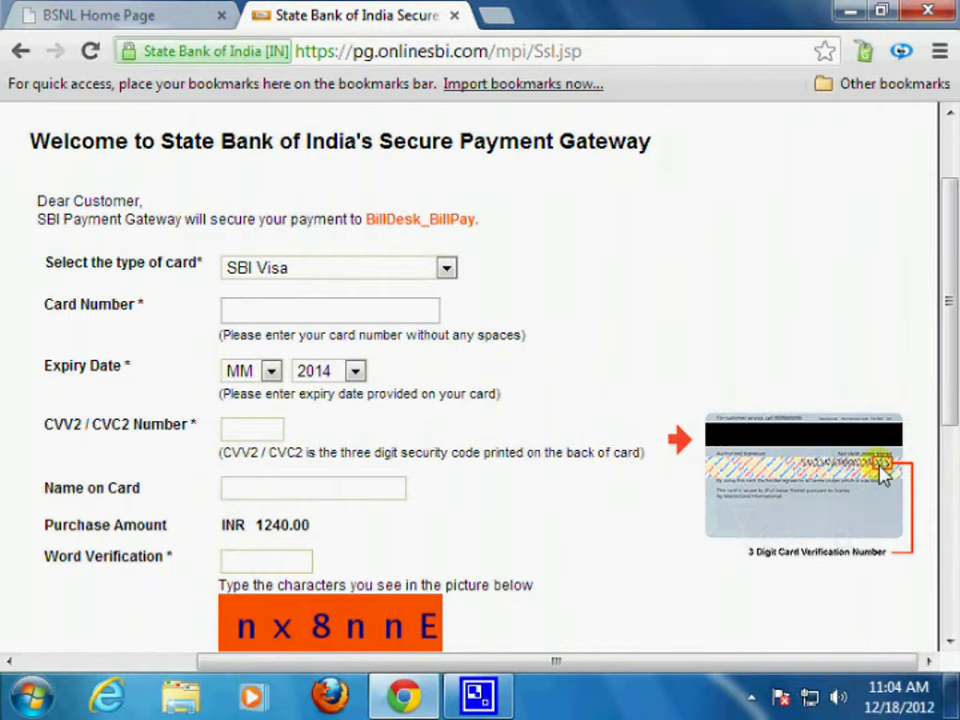
scroll(880, 475, "left", 4)
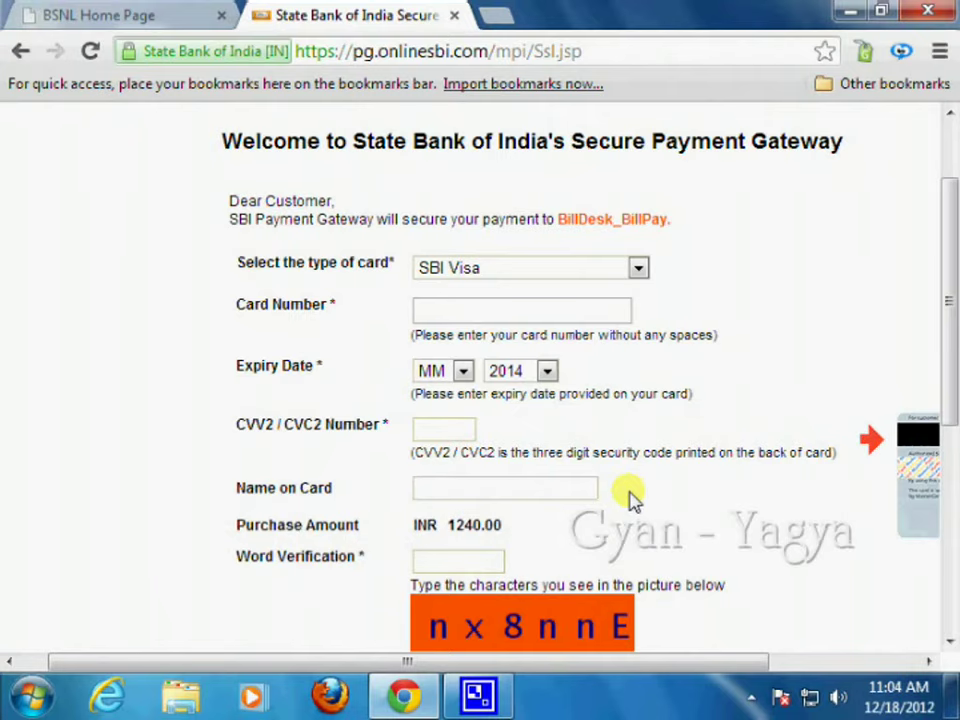
scroll(446, 574, "down", 3)
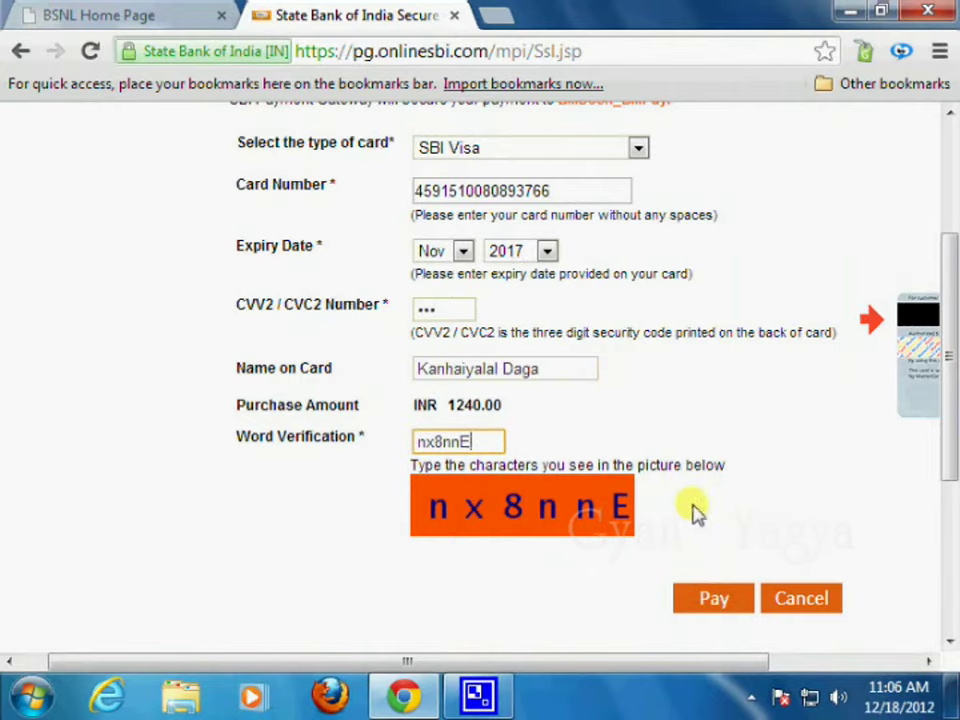
left_click(716, 606)
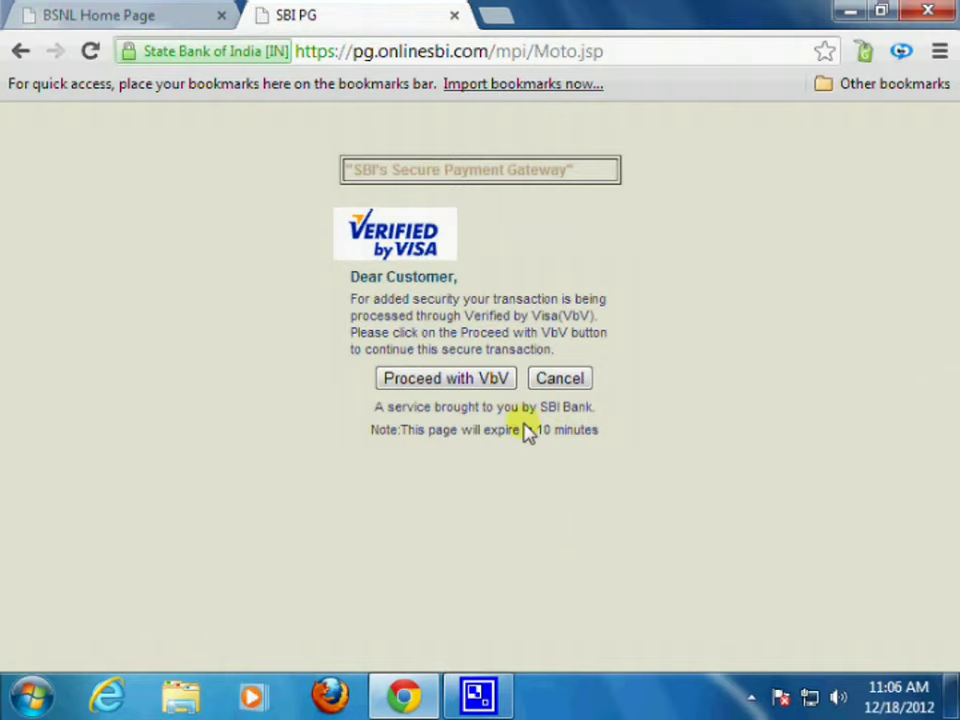
left_click(453, 380)
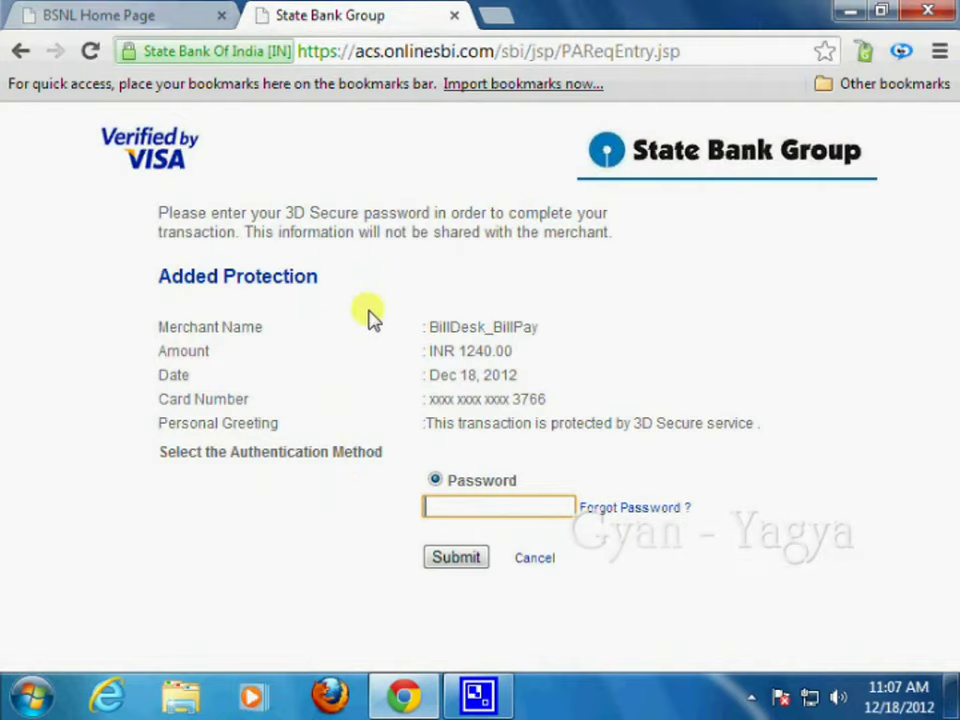
- Enter the 3D Secure password on the Verified by Visa page and submit it to complete the transaction
left_click(438, 510)
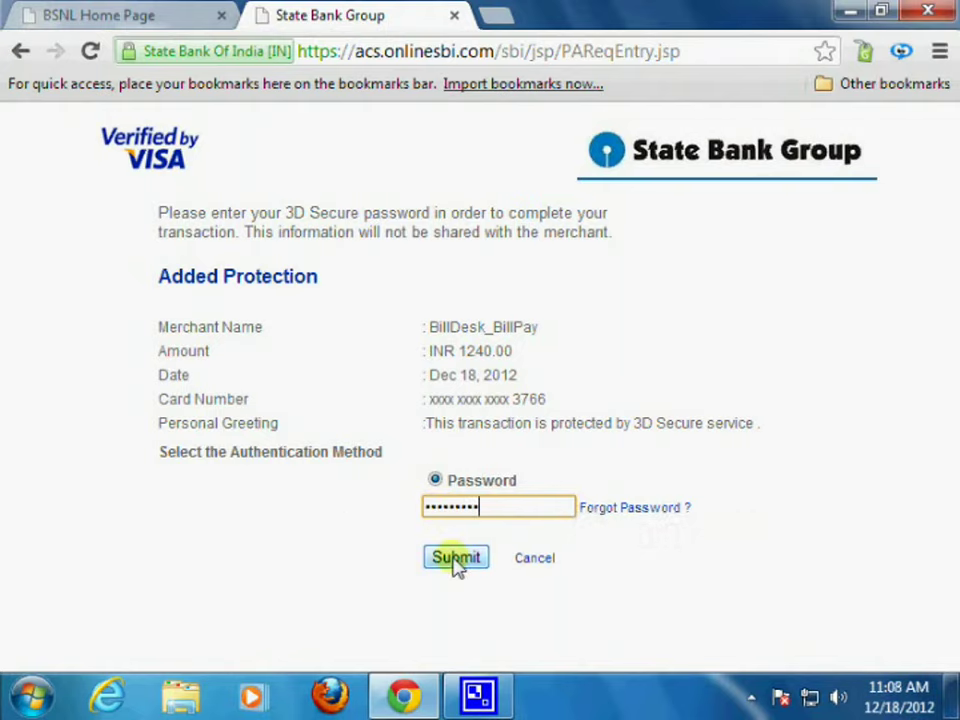
left_click(456, 560)
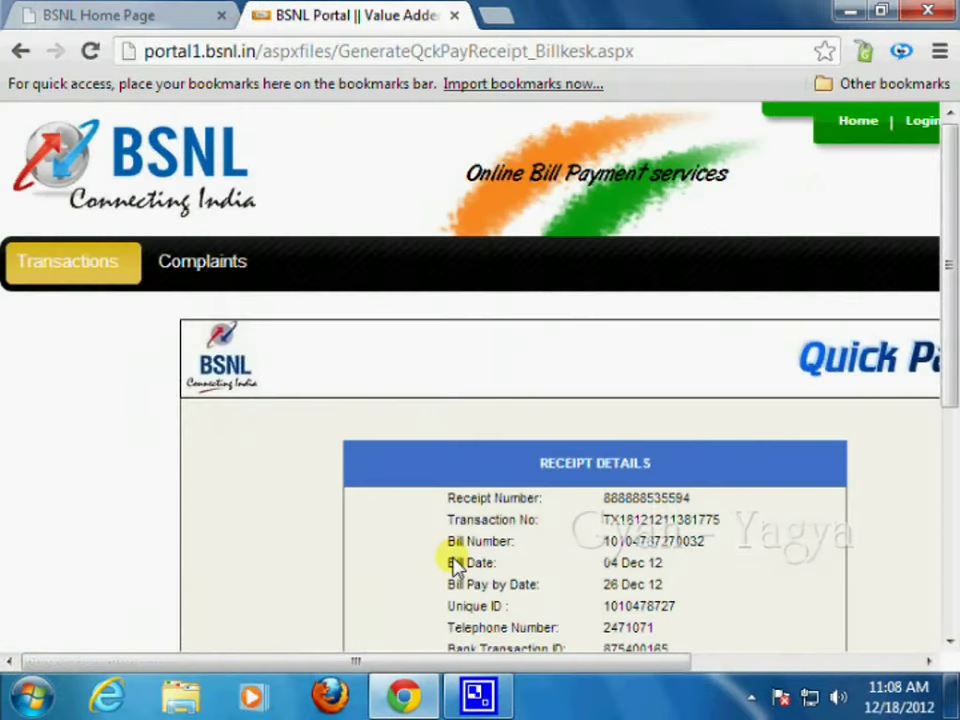
- Review the receipt details of the bill payment, and open and look over the printable payment receipt
scroll(455, 565, "down", 3)
scroll(455, 565, "down", 3)
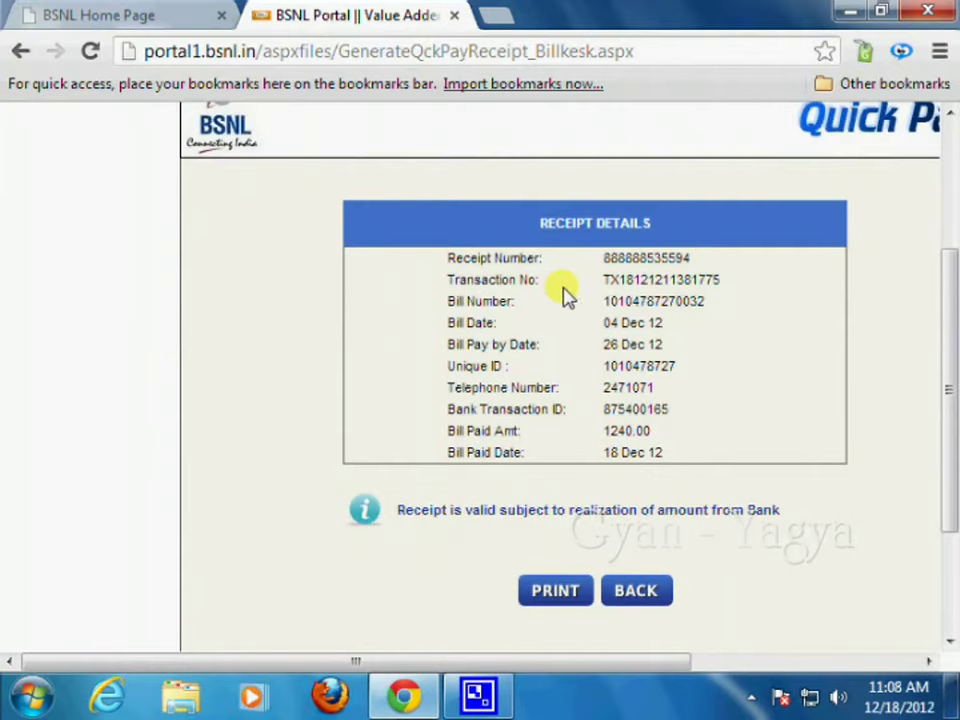
scroll(575, 410, "down", 3)
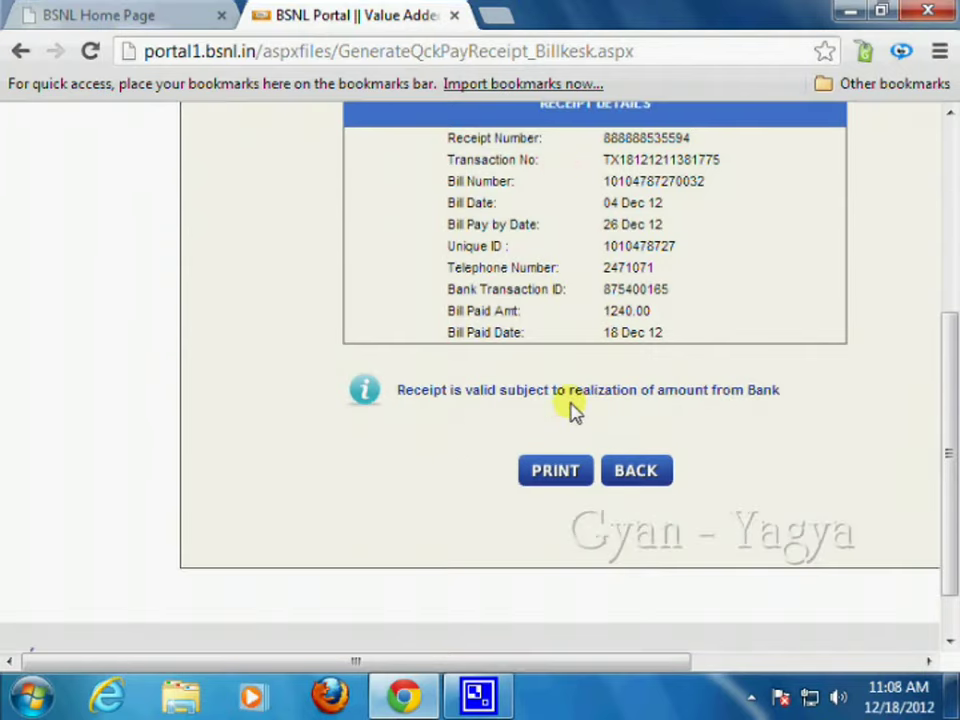
scroll(575, 410, "up", 3)
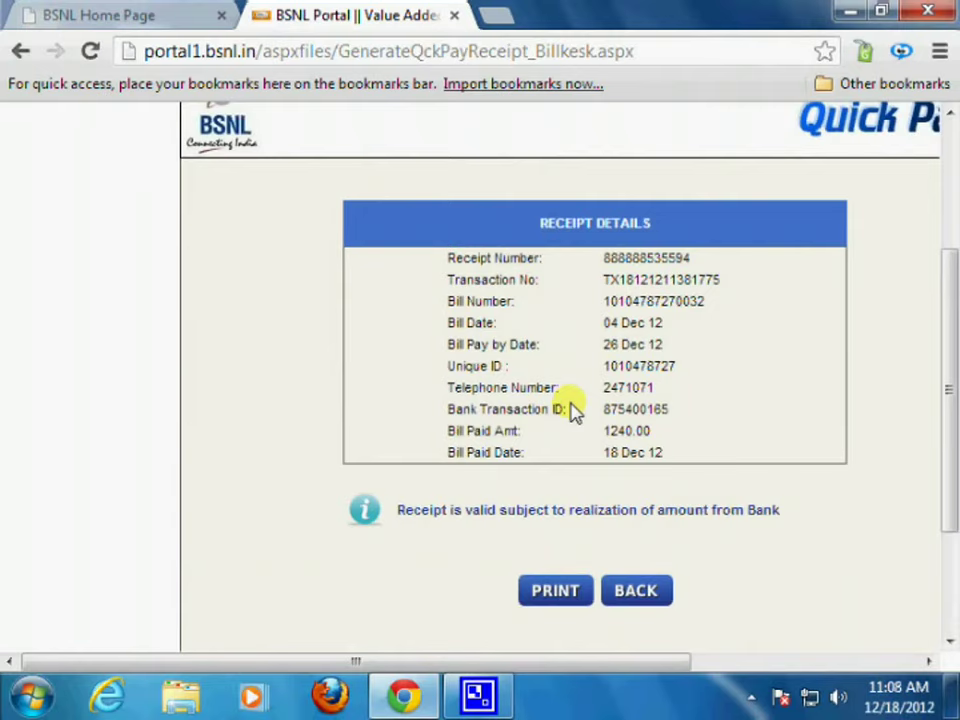
left_click(553, 592)
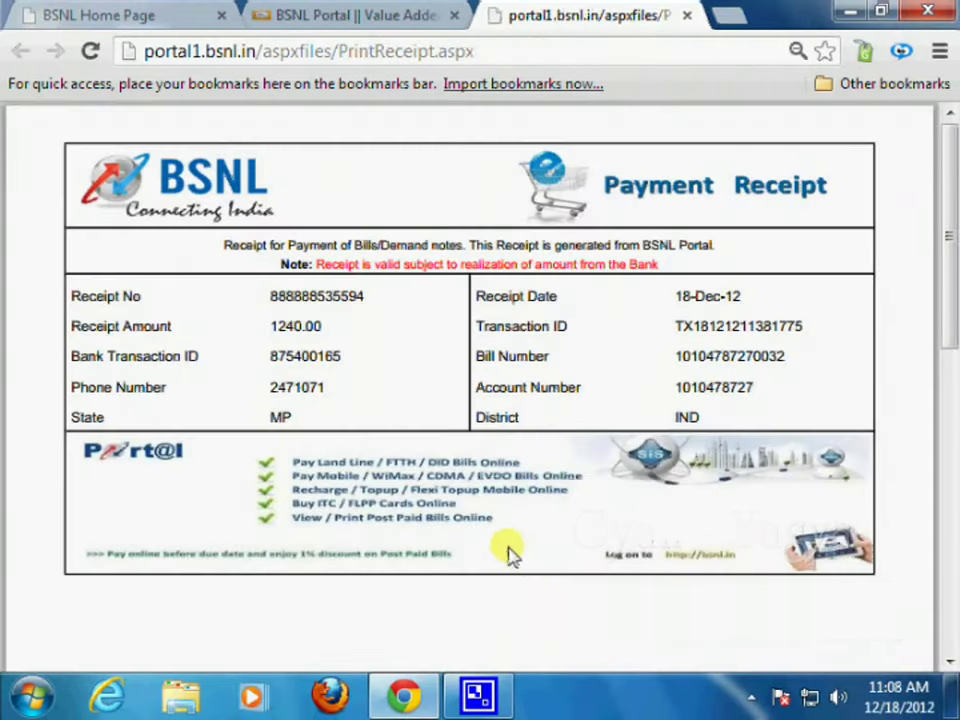
scroll(508, 548, "down", 3)
scroll(508, 548, "up", 3)
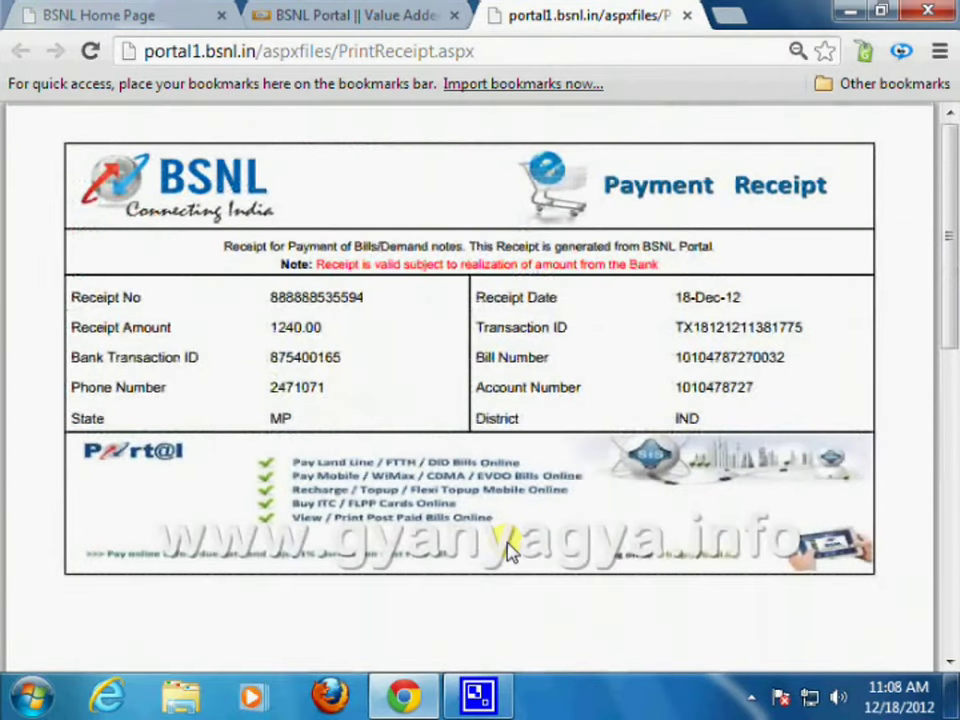